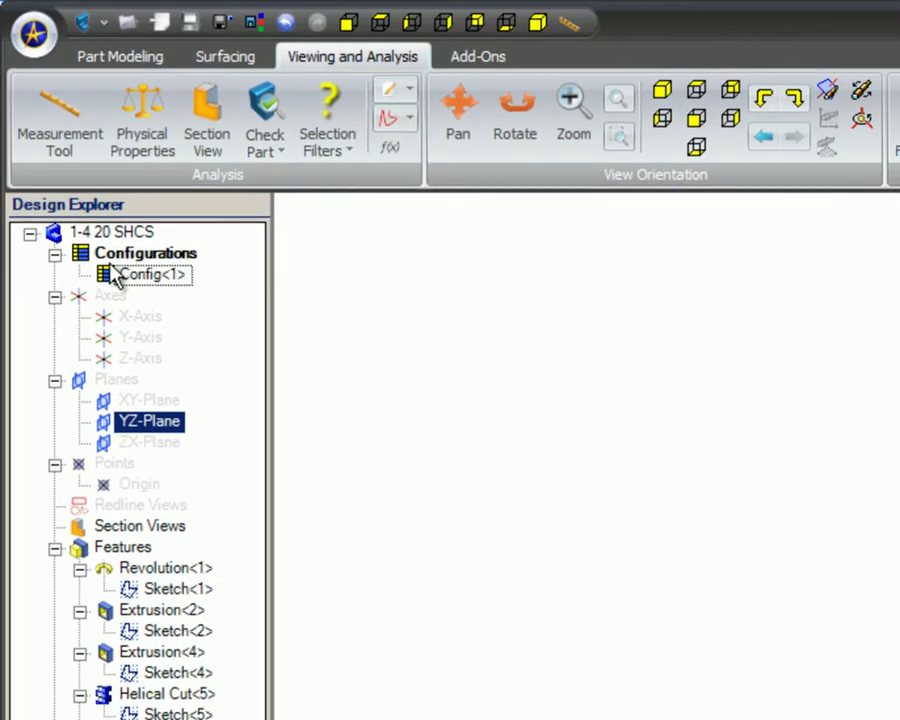
- Review Config<1>'s settings, then start a new configuration Config<2> copied from Config<1>
right_click(109, 274)
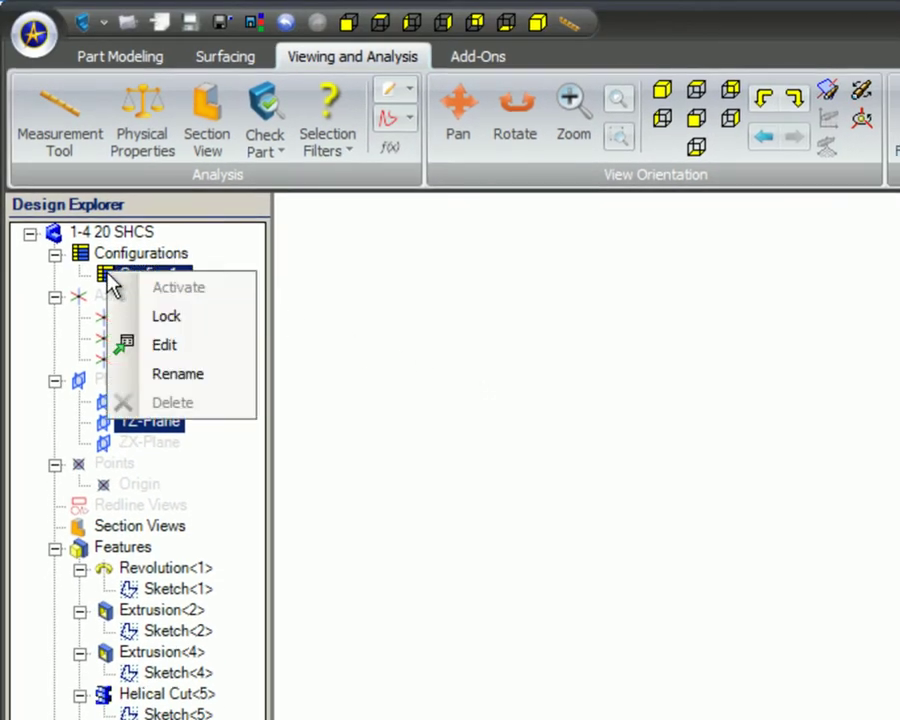
left_click(188, 358)
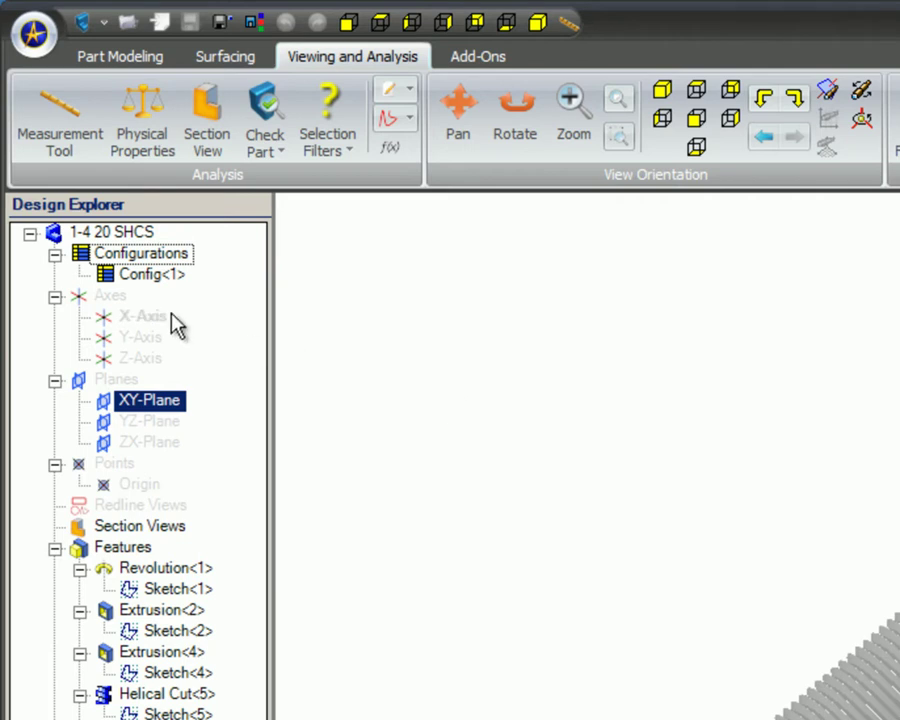
right_click(86, 258)
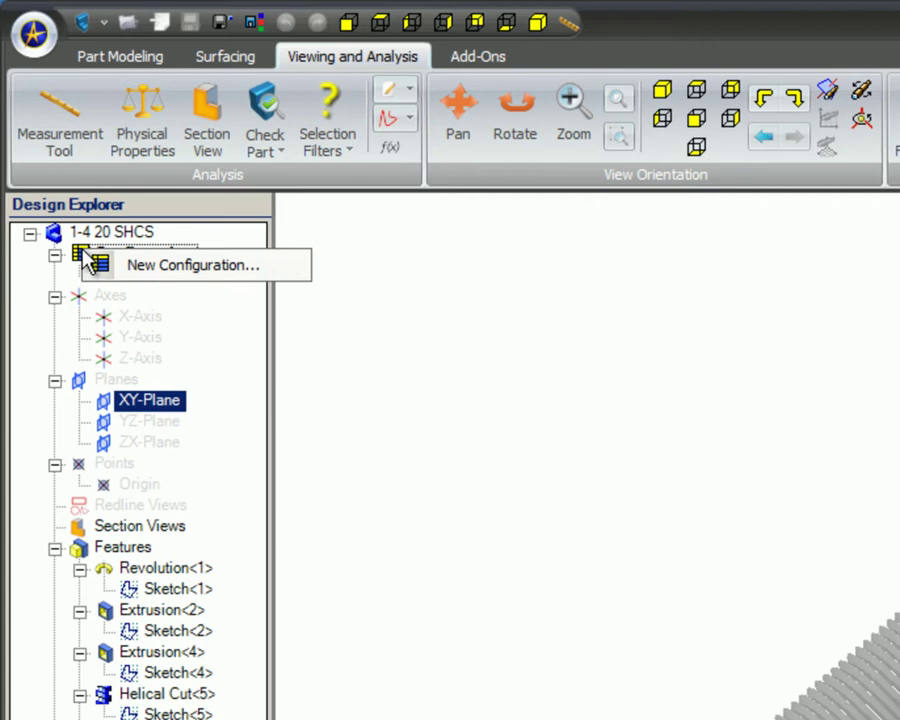
left_click(186, 272)
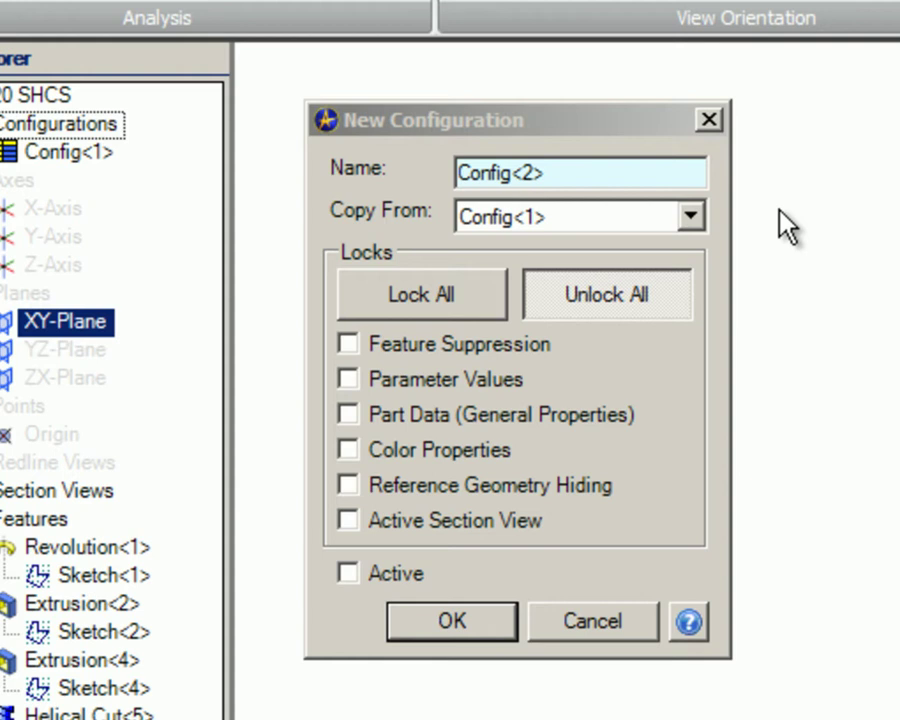
left_click(484, 305)
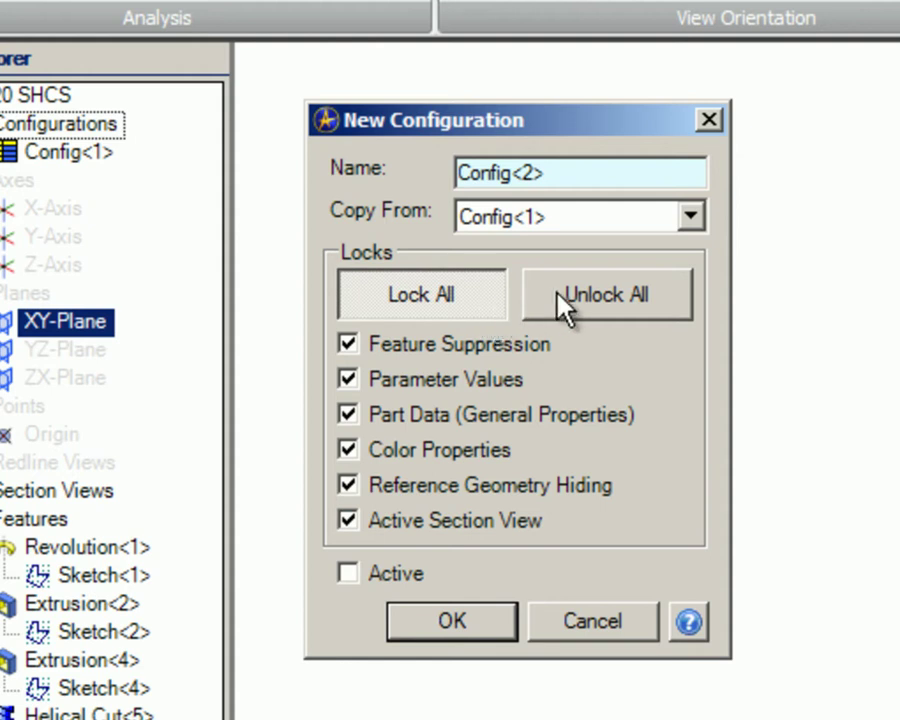
left_click(668, 318)
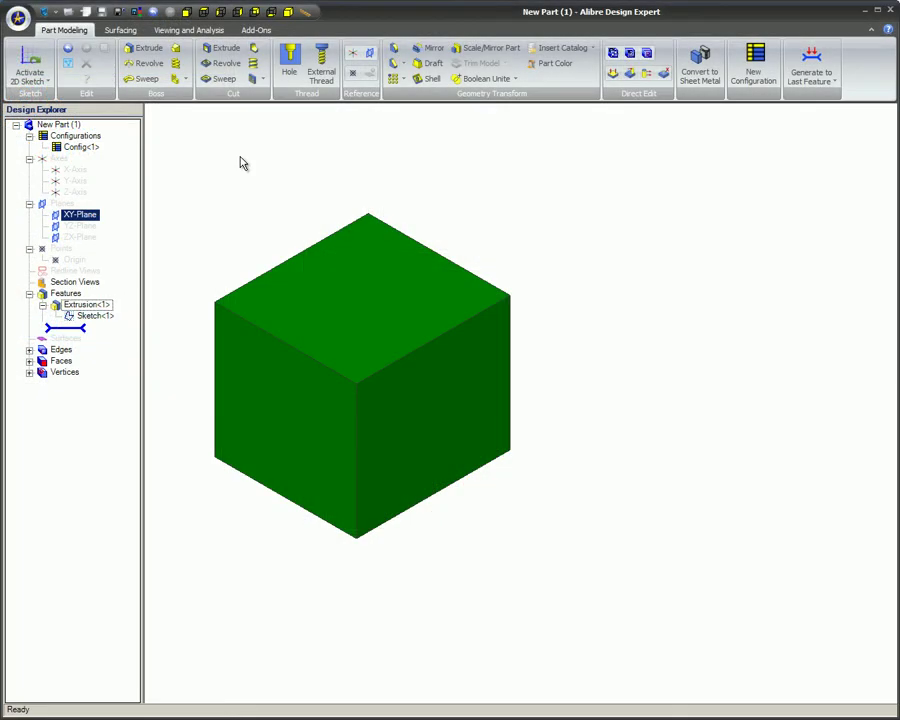
- Add Config<2> with Color Properties unlocked and set the Extrusion<1> feature colour to blue
left_click(76, 147)
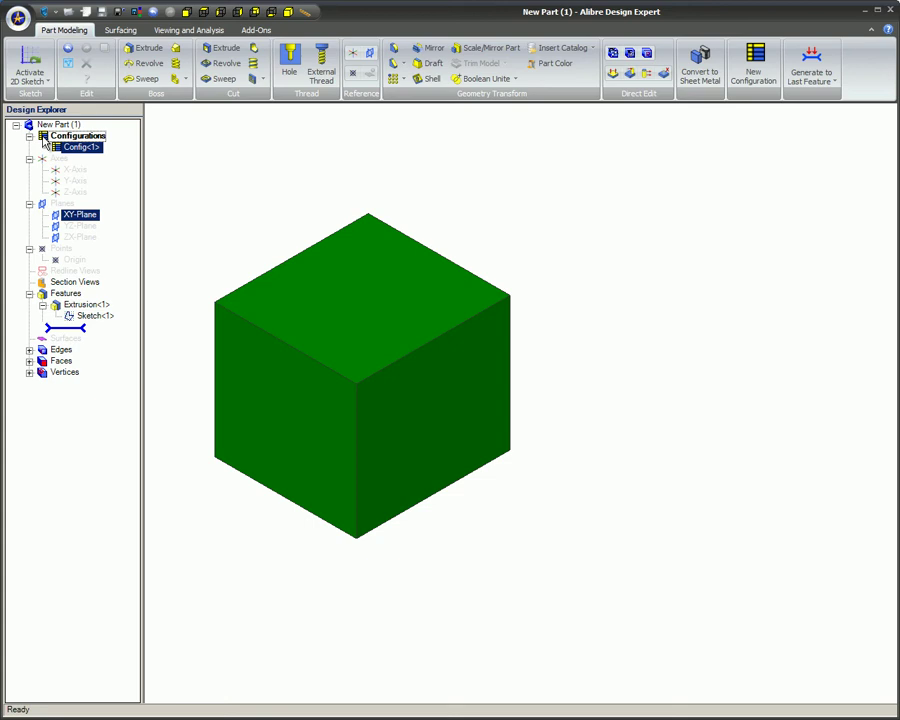
right_click(44, 140)
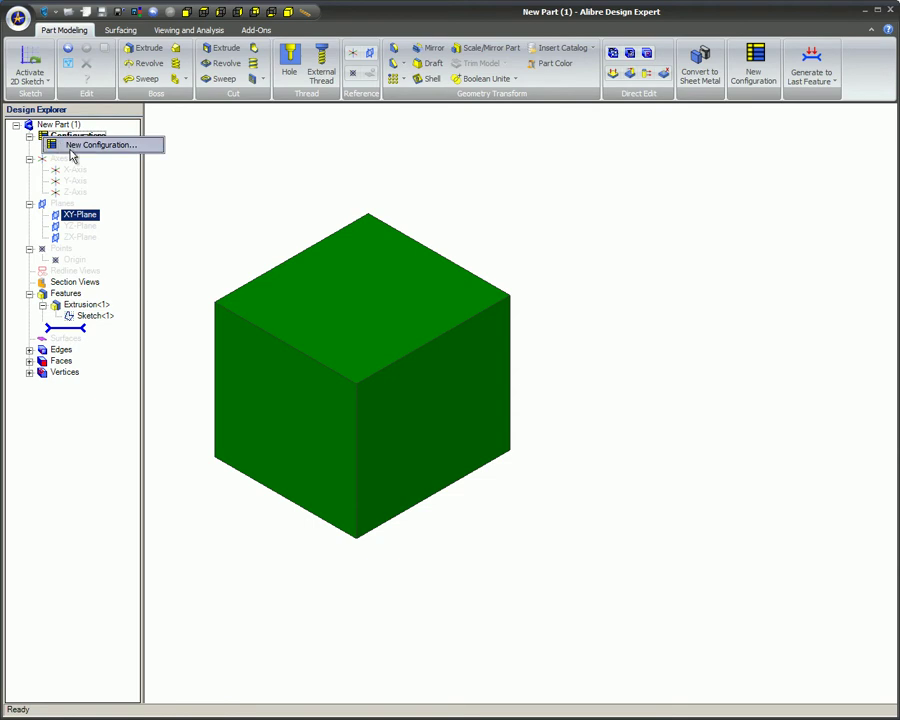
left_click(71, 151)
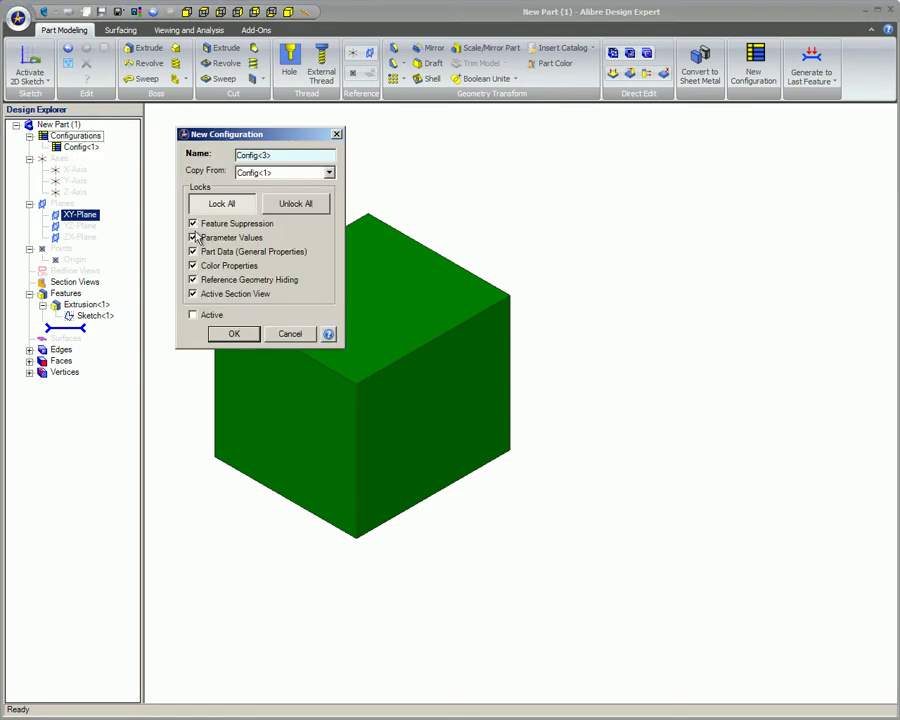
left_click(193, 265)
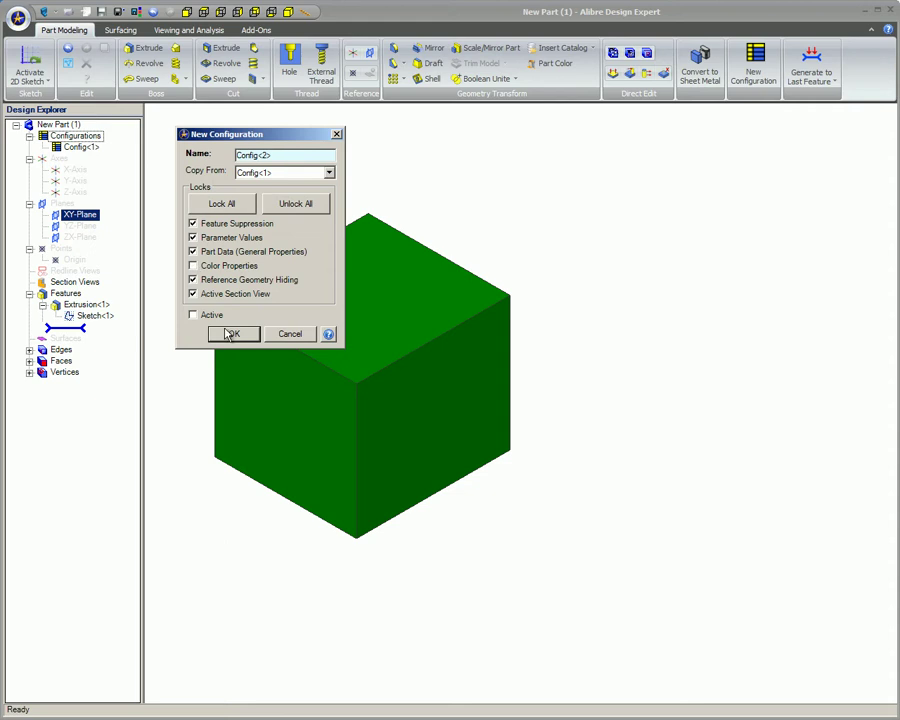
left_click(229, 334)
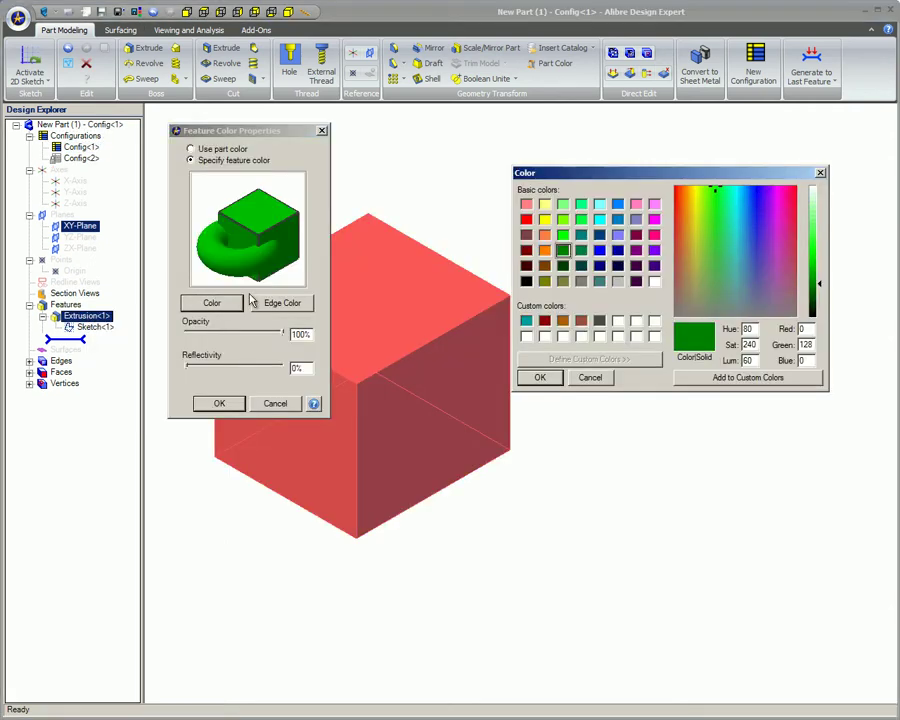
left_click(599, 250)
left_click(540, 377)
left_click(219, 403)
- Switch between Config<2> and Config<1> to compare, ending on Config<1>
double_click(80, 158)
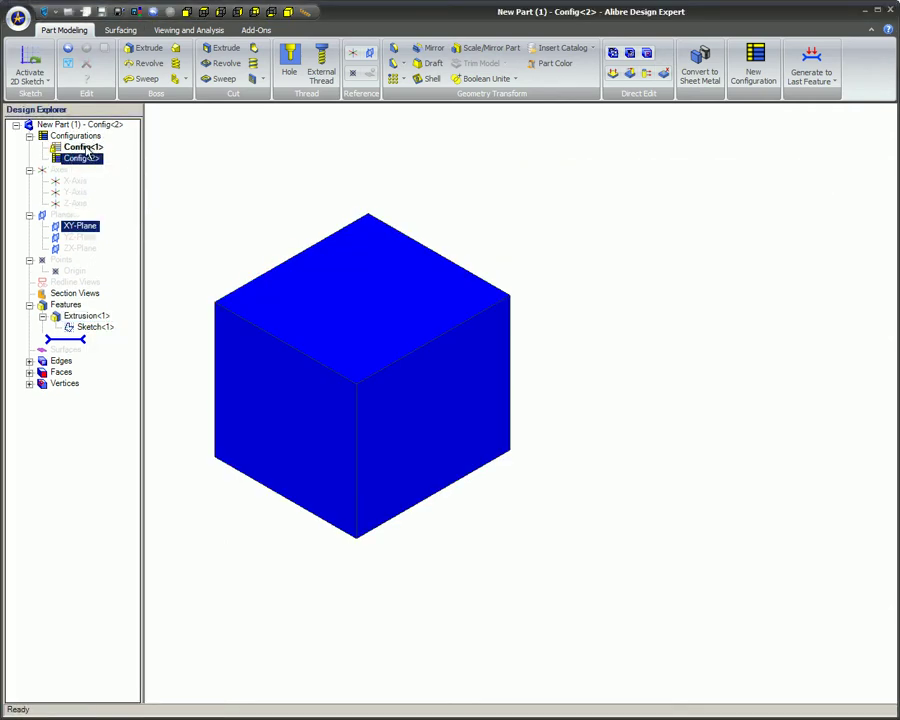
right_click(88, 150)
left_click(119, 156)
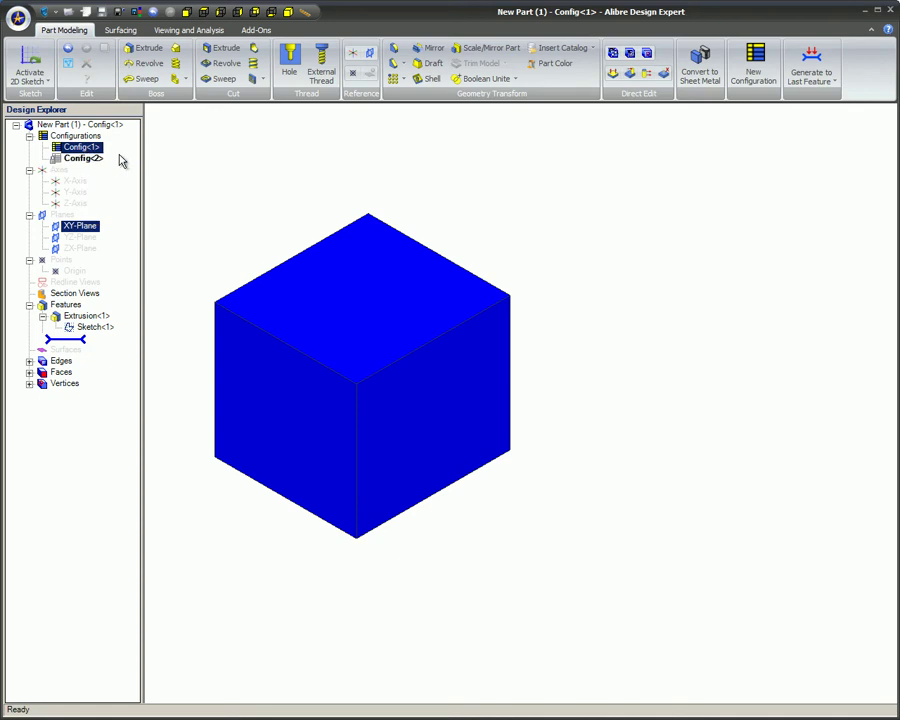
right_click(104, 158)
left_click(125, 168)
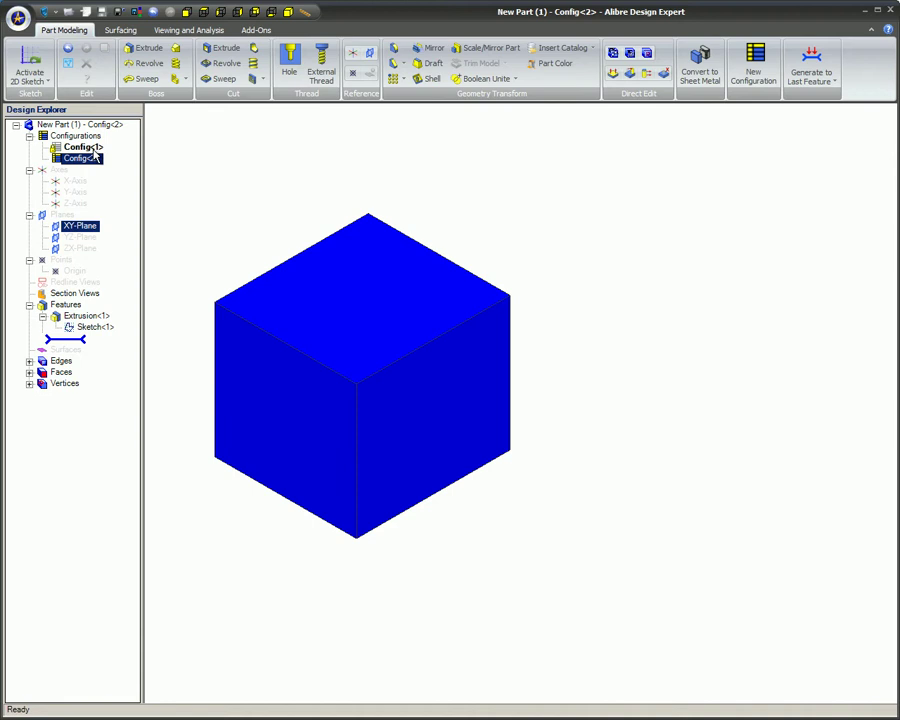
right_click(95, 149)
left_click(133, 160)
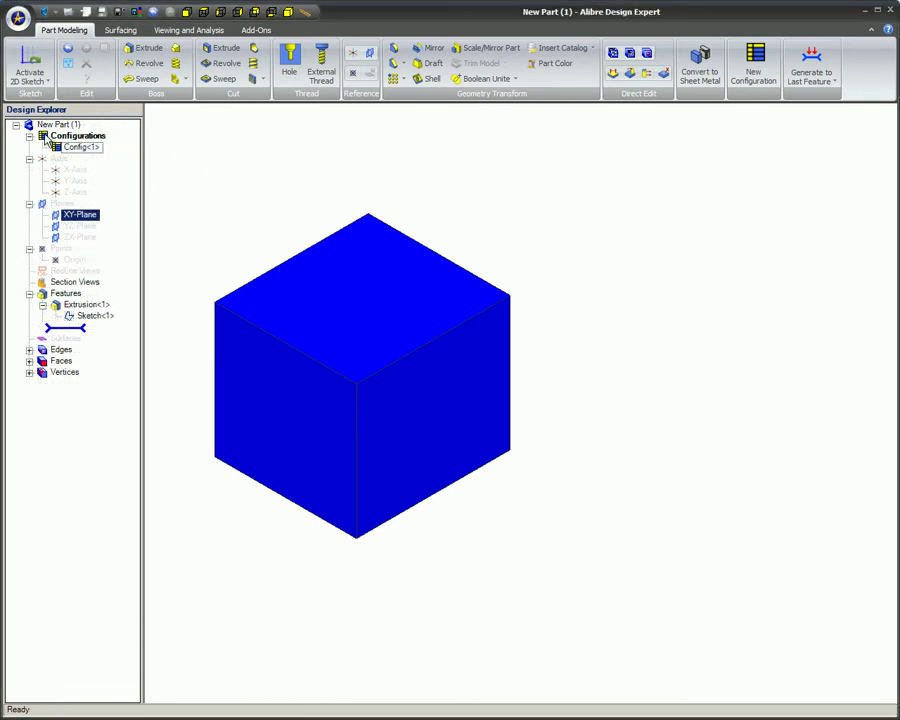
- Create Config<5> and make it the active configuration
right_click(43, 139)
left_click(88, 143)
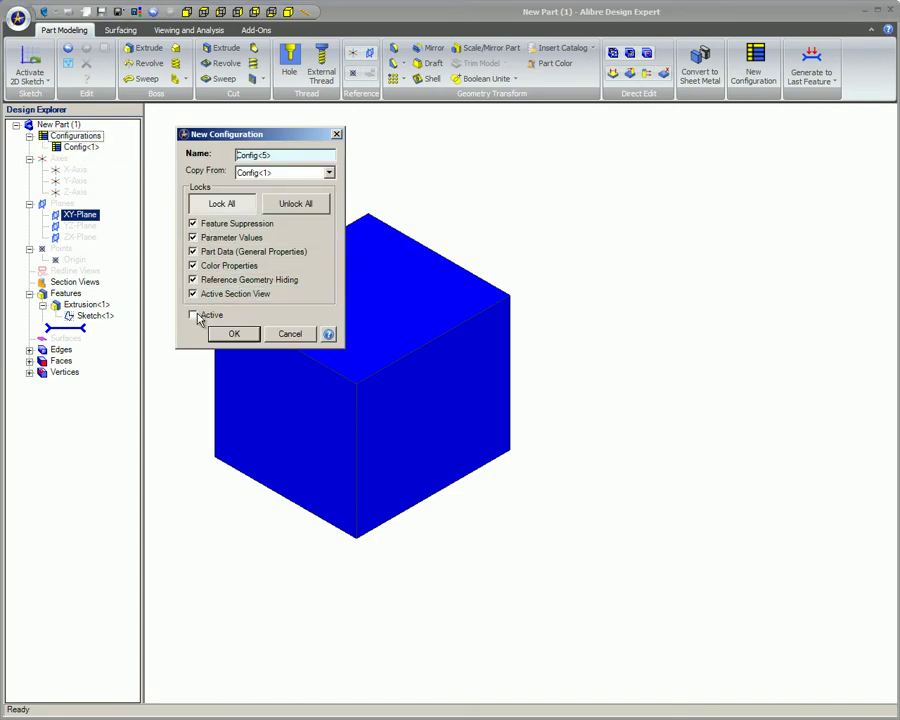
left_click(230, 340)
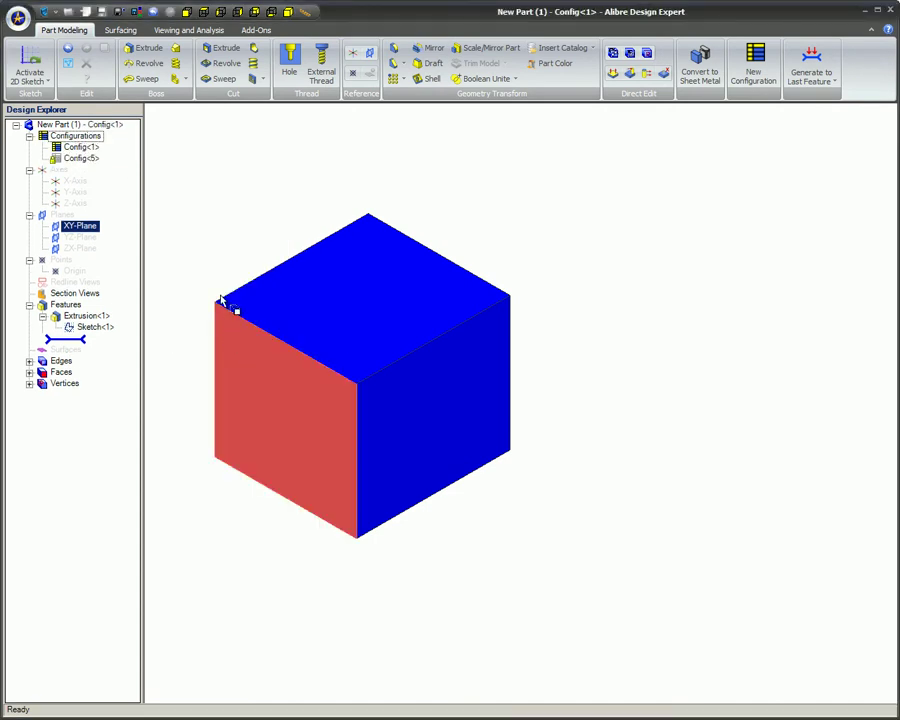
right_click(84, 159)
left_click(123, 170)
- Set the Extrusion<1> feature colour to dark red in Config<5>
right_click(84, 316)
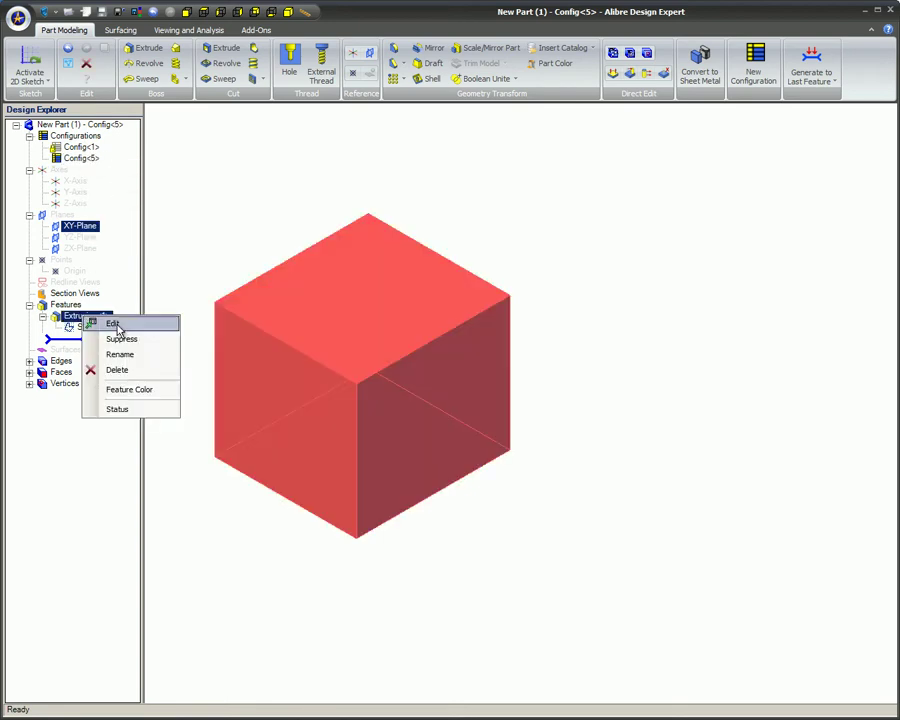
left_click(133, 390)
left_click(192, 305)
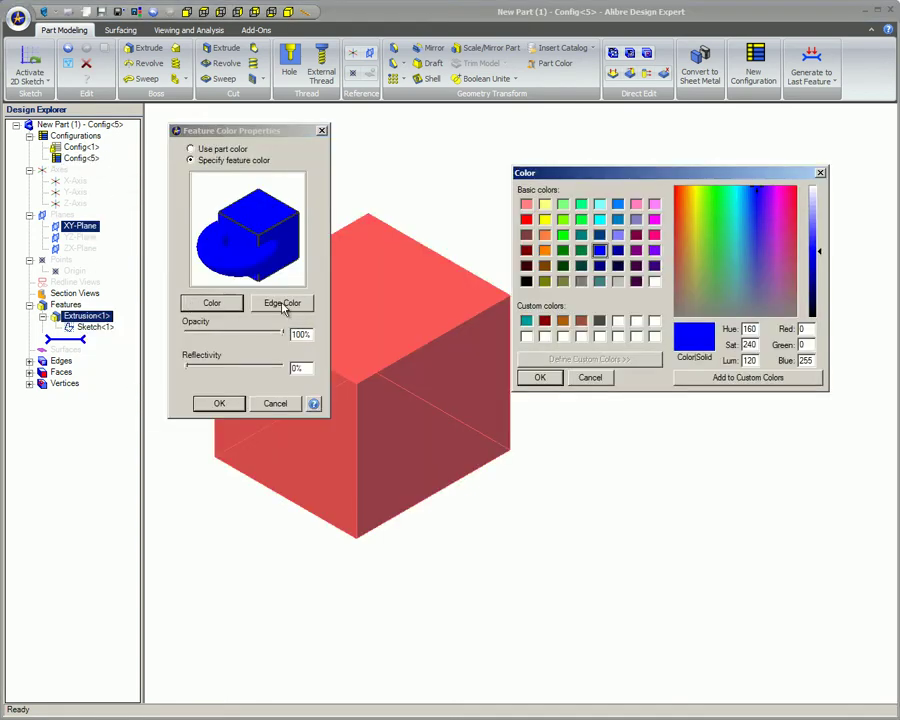
left_click(526, 250)
left_click(541, 378)
left_click(219, 403)
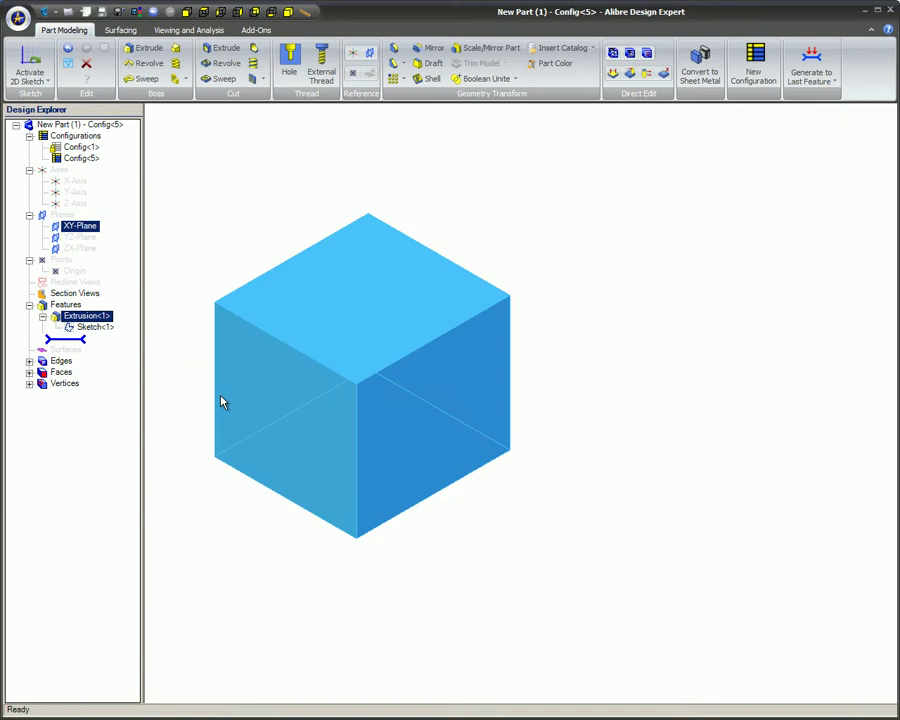
- Activate Config<1> to see the blue cube, then return to dark red Config<5>
right_click(84, 148)
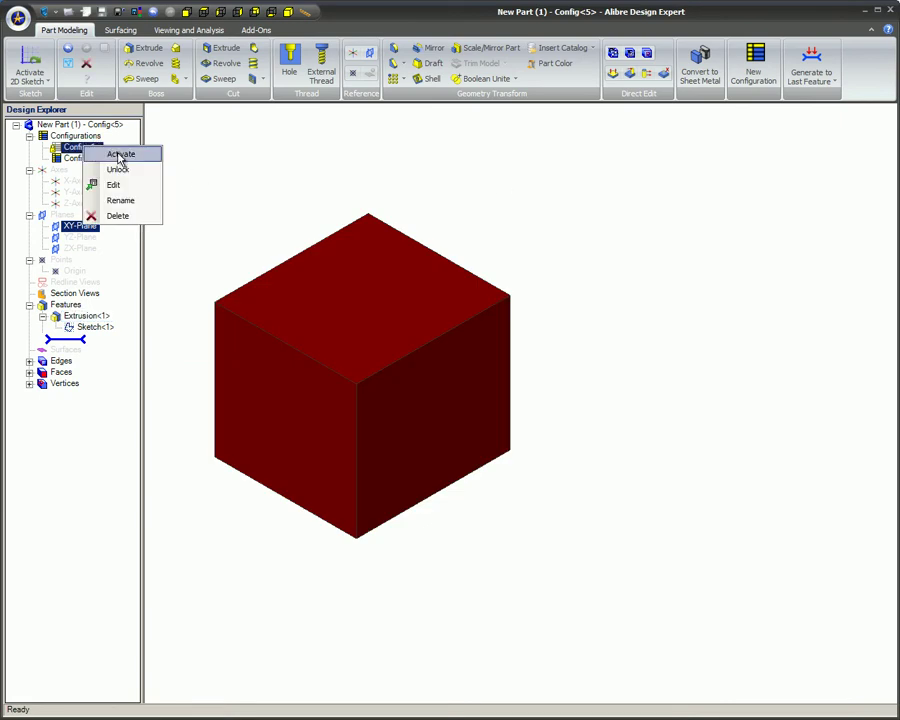
left_click(121, 154)
right_click(95, 159)
left_click(137, 167)
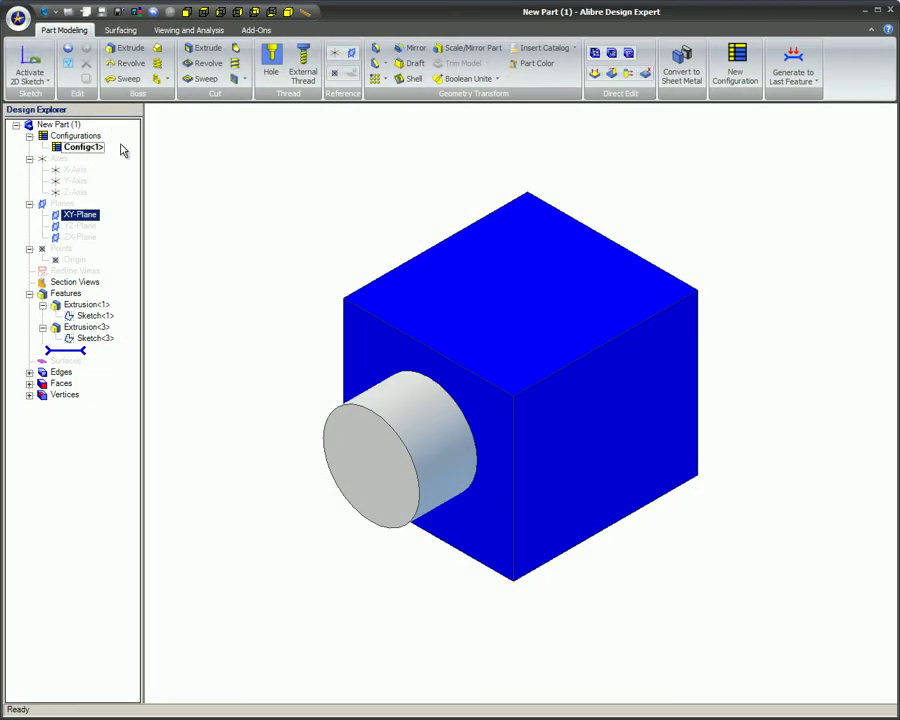
- Create Config<6> copied from Config<1> and make it active
right_click(45, 137)
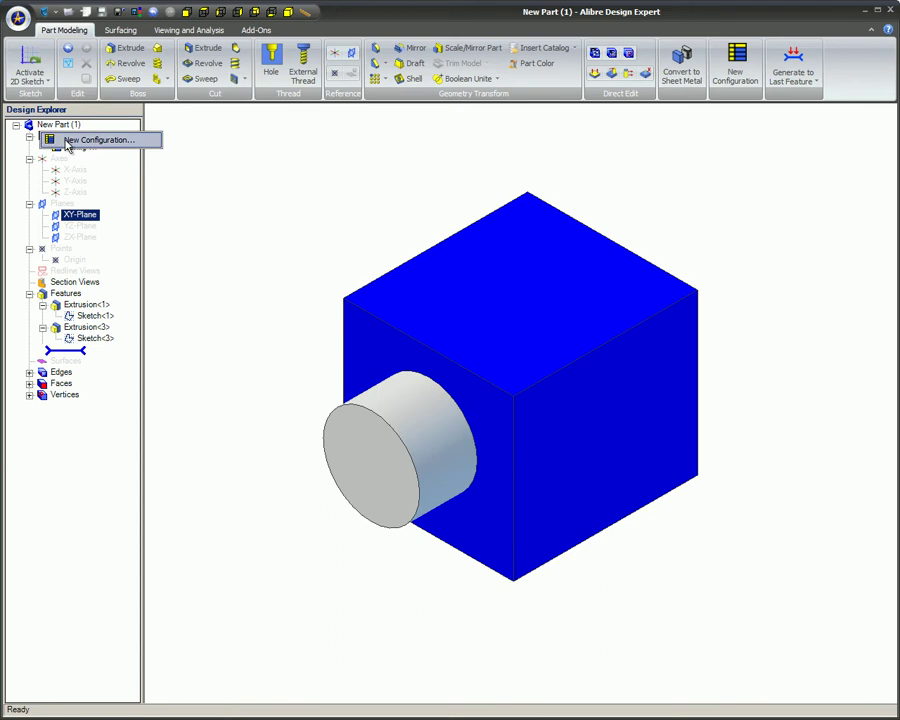
left_click(70, 140)
left_click(241, 338)
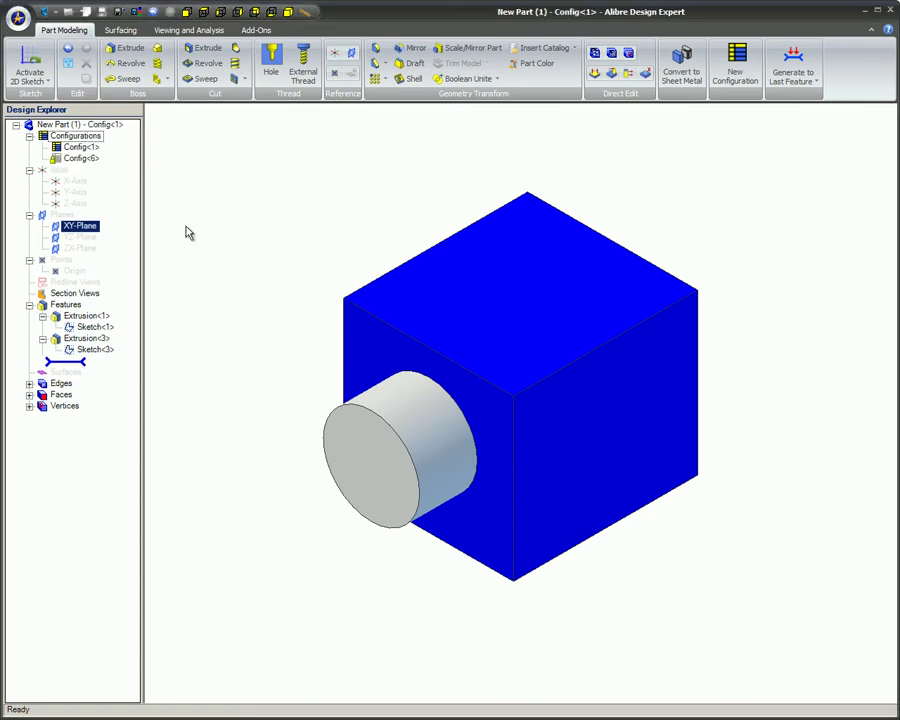
right_click(80, 162)
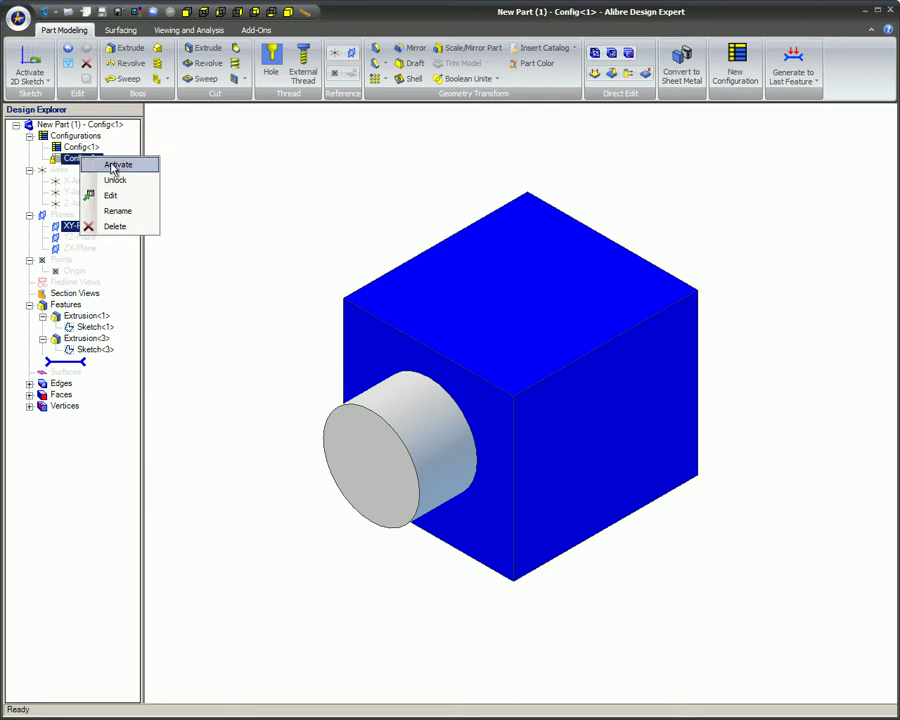
left_click(116, 166)
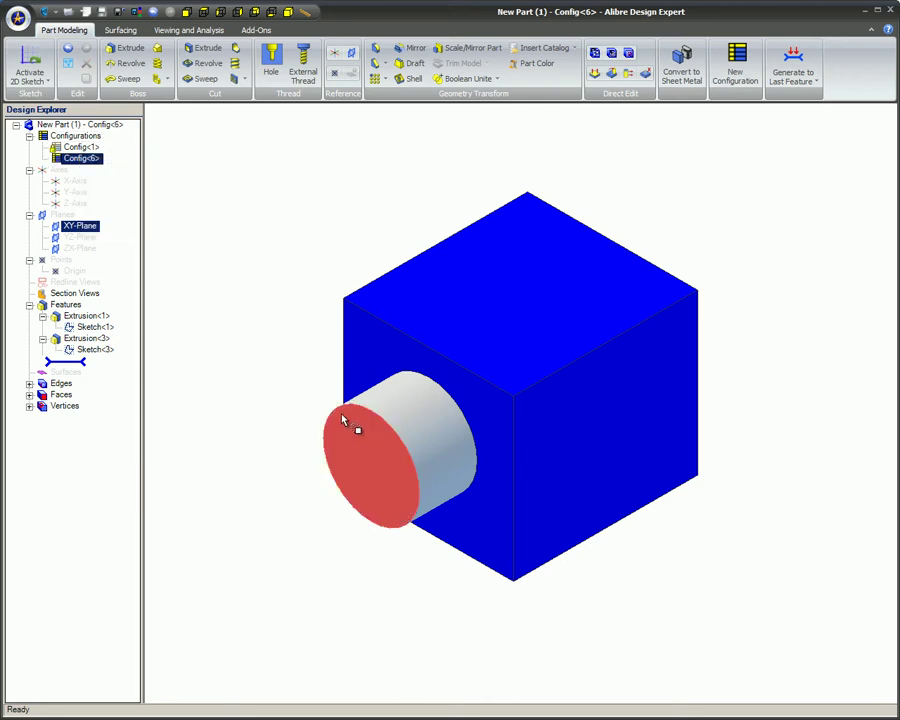
- Delete the red cylinder Extrusion<3>, then activate Config<1> and switch back to Config<6>
right_click(104, 339)
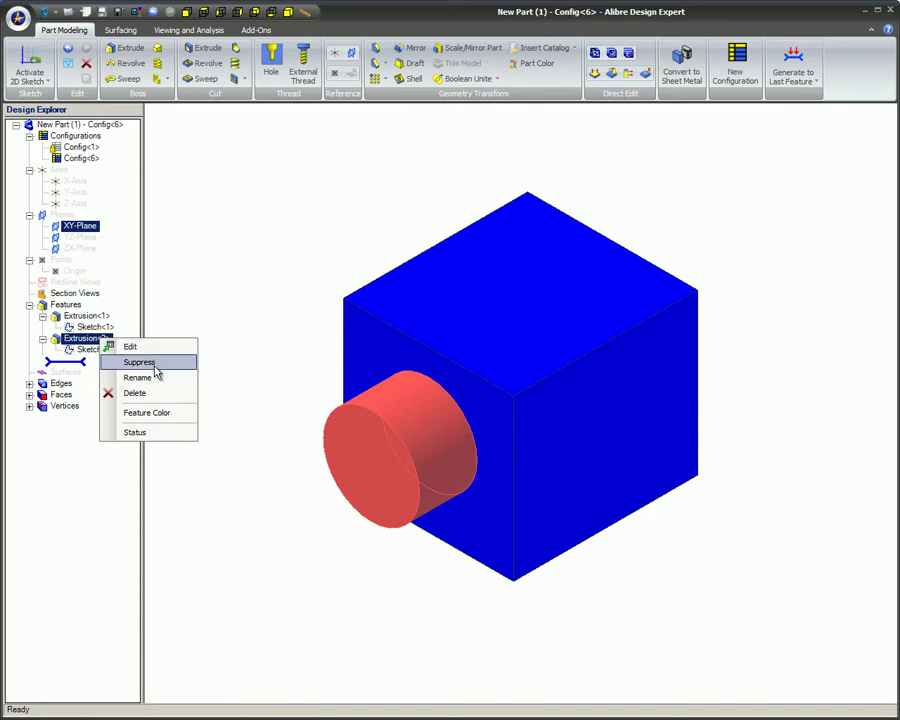
left_click(156, 394)
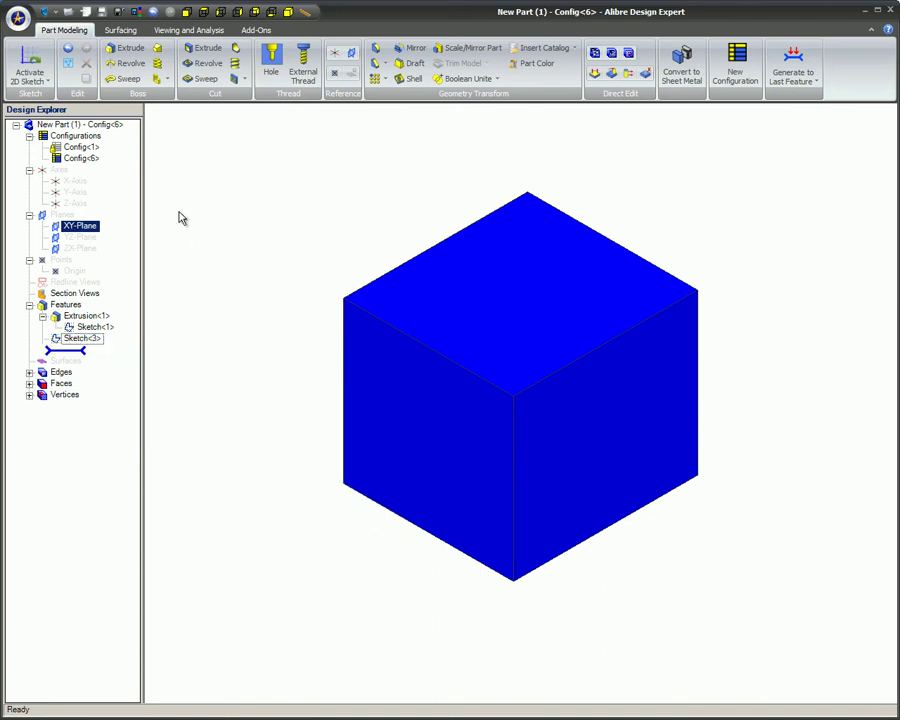
right_click(79, 147)
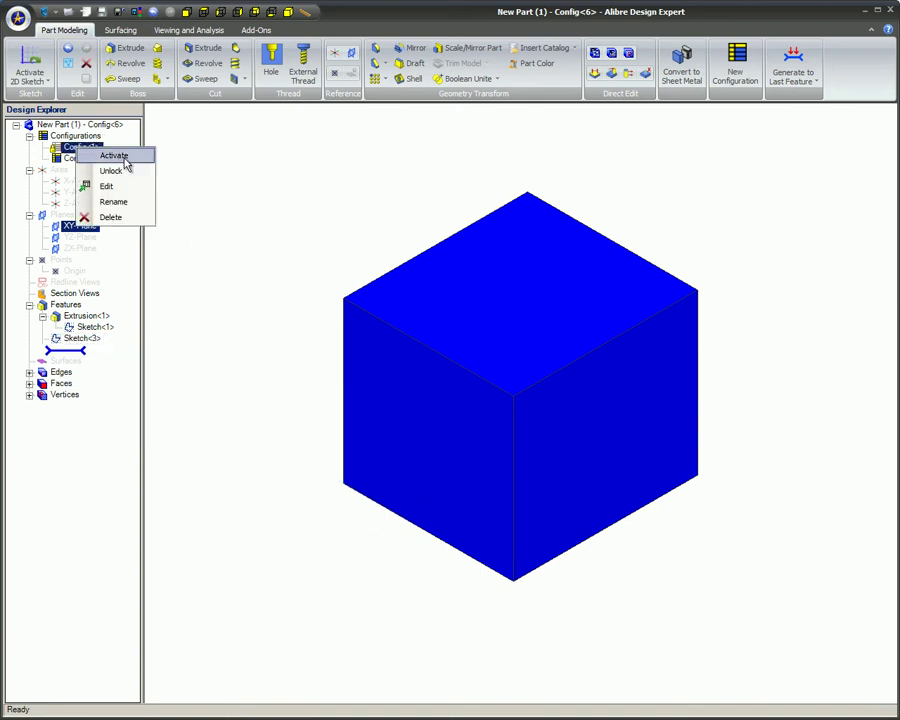
left_click(127, 165)
right_click(96, 158)
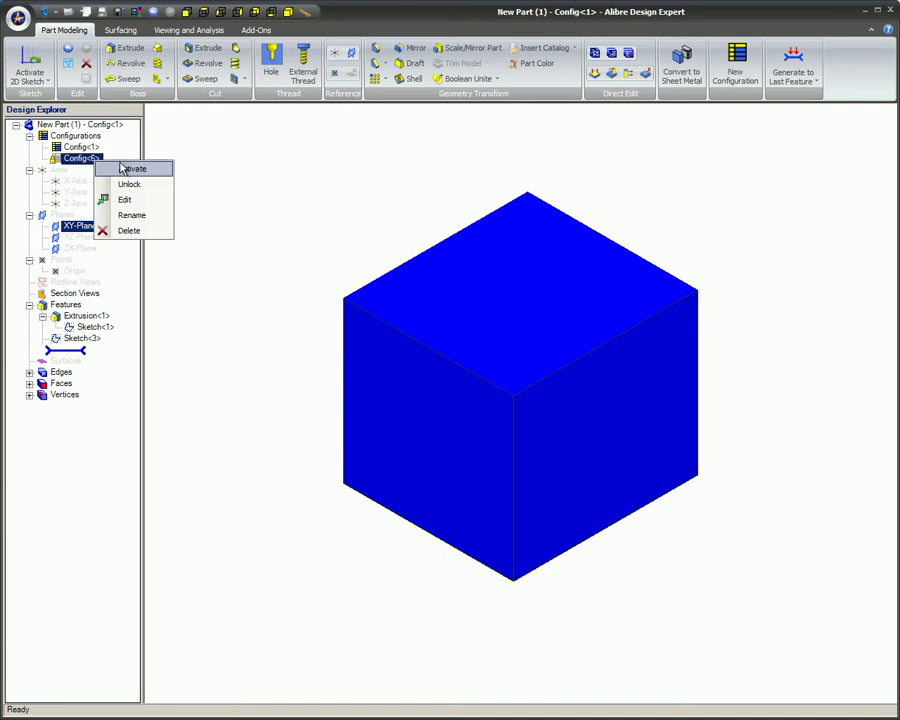
left_click(127, 168)
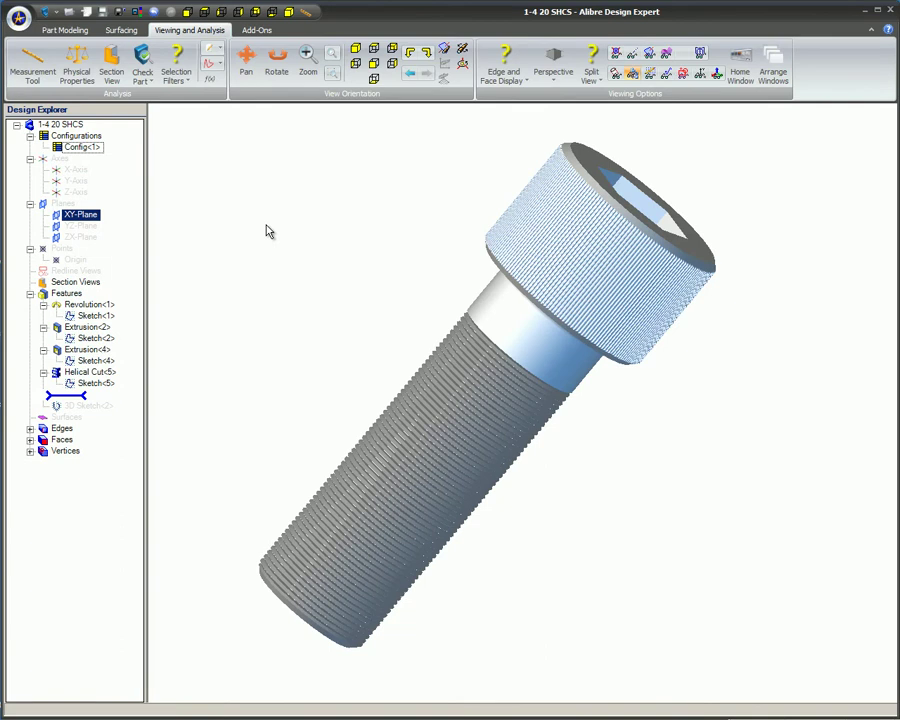
- Lock the screw's Config<1> and begin adding a new configuration
right_click(62, 148)
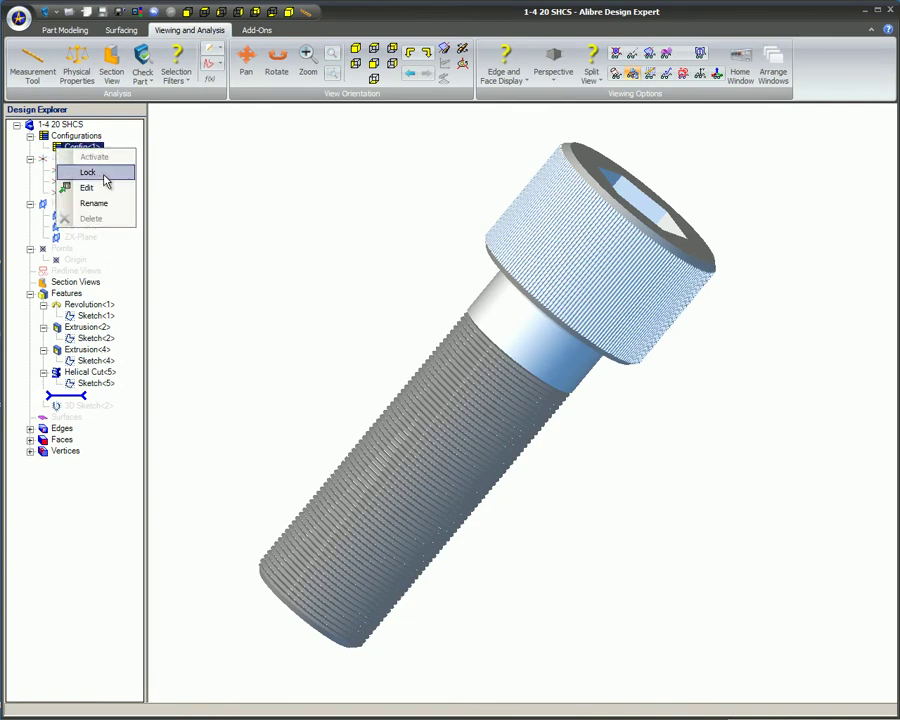
left_click(88, 172)
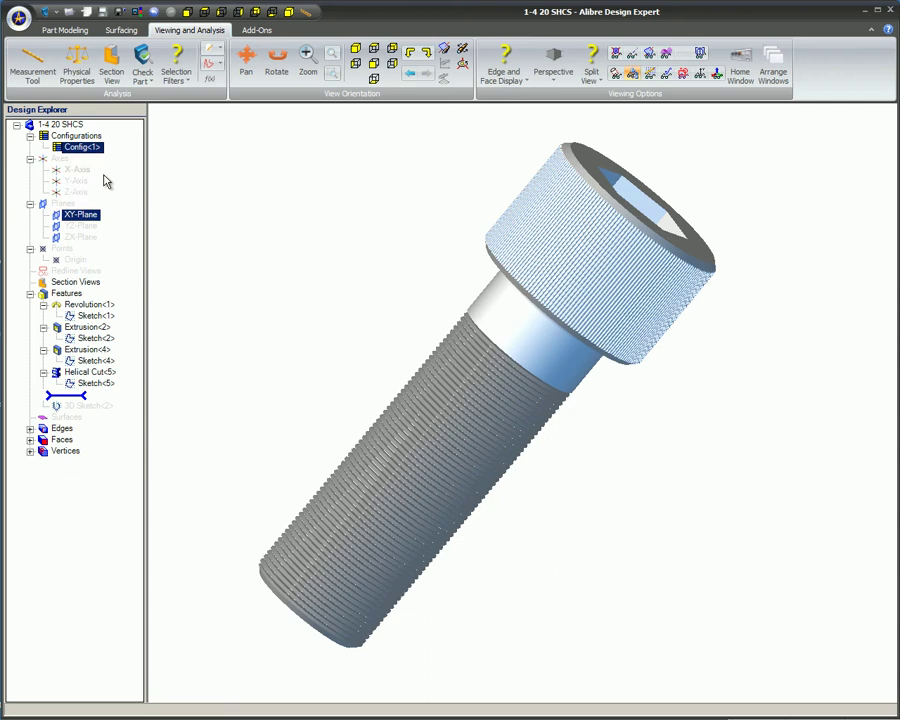
right_click(48, 138)
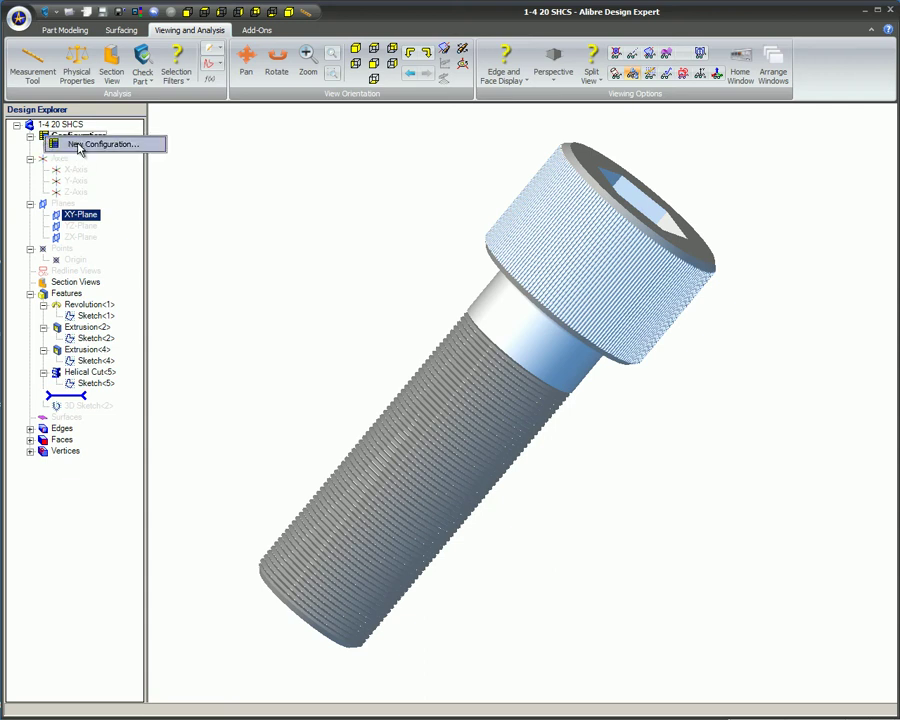
- Create Config<2> from Config<1> with the Active option ticked
left_click(75, 145)
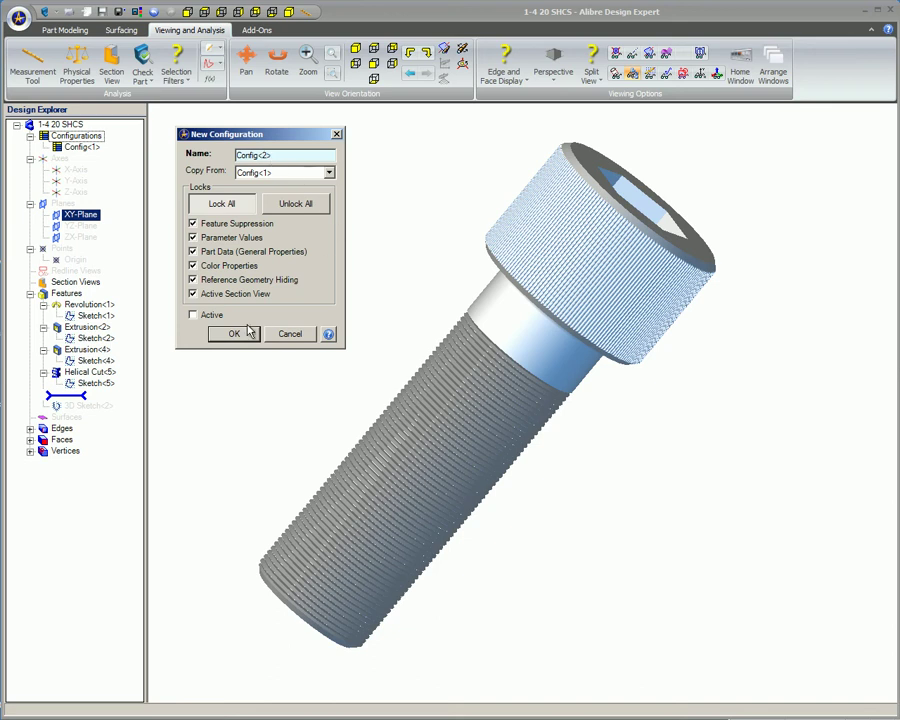
left_click(194, 314)
left_click(234, 335)
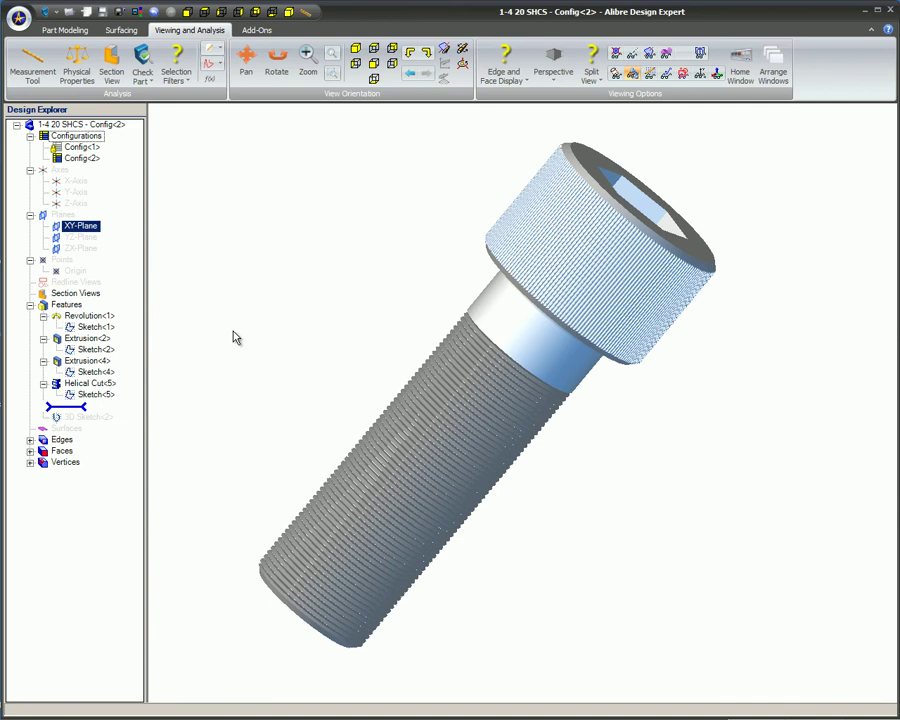
- Change the screw's part colour to black through Color Properties
right_click(285, 232)
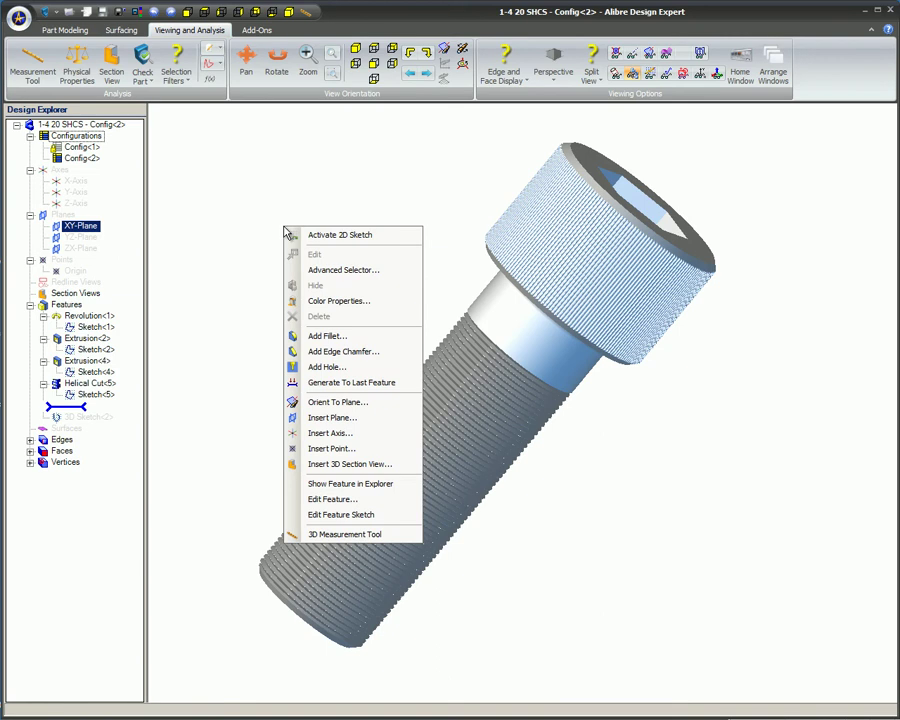
left_click(389, 304)
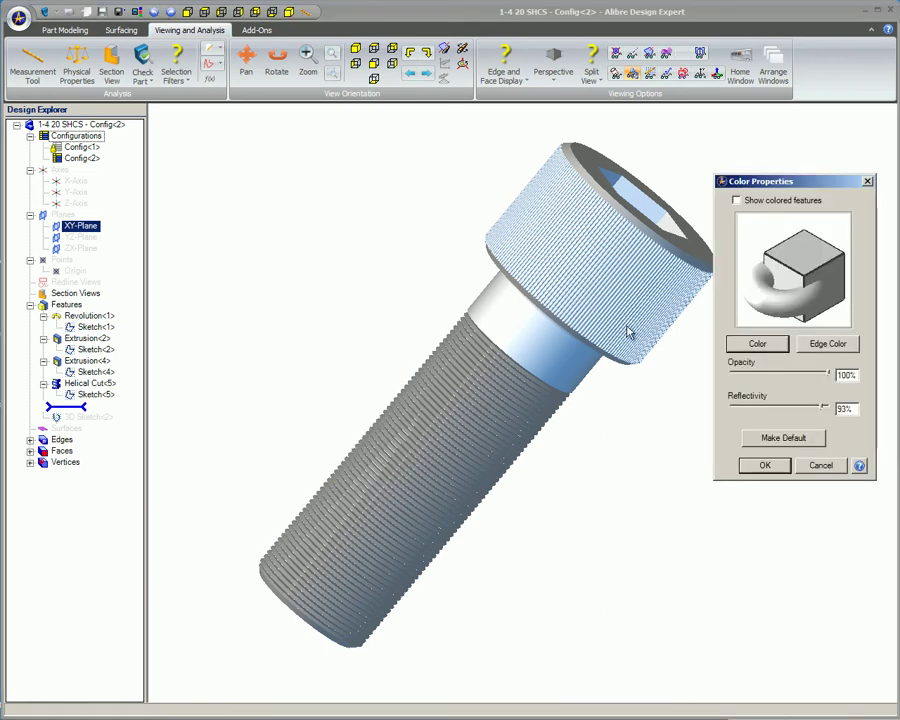
left_click(784, 345)
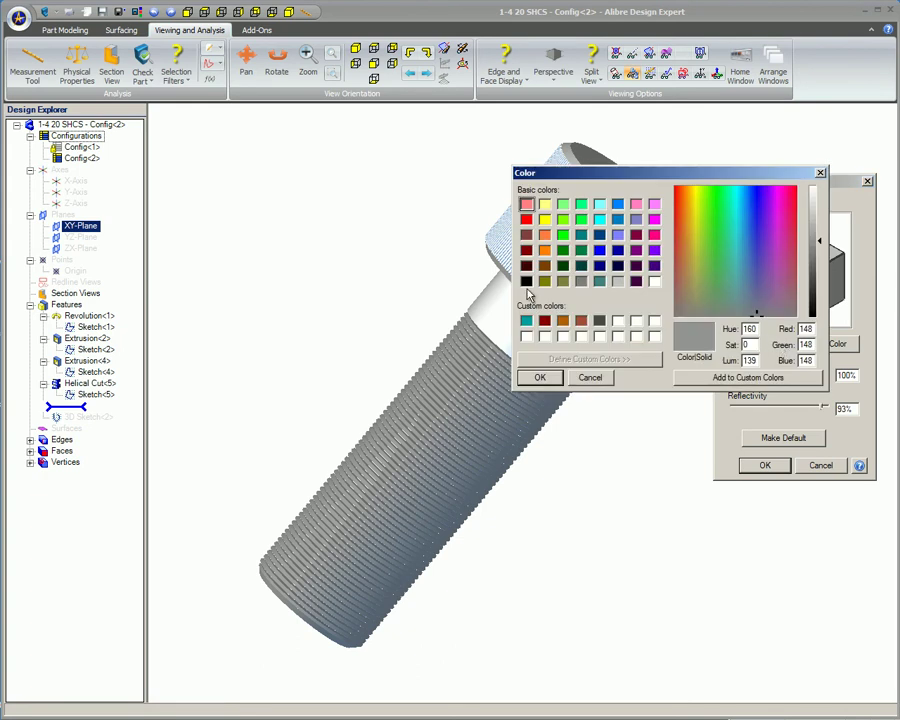
left_click(527, 283)
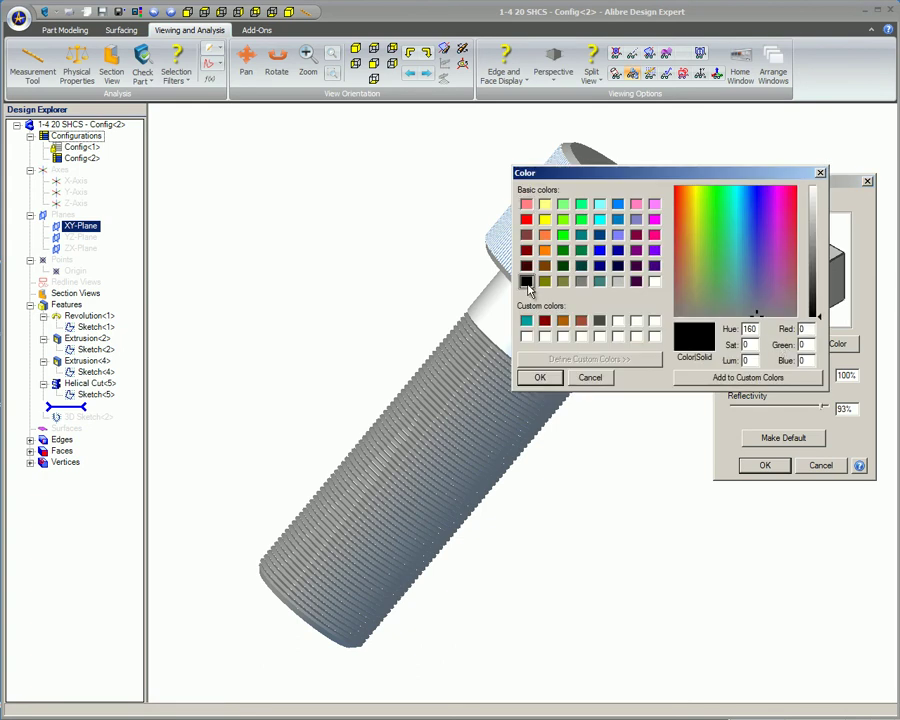
left_click(540, 378)
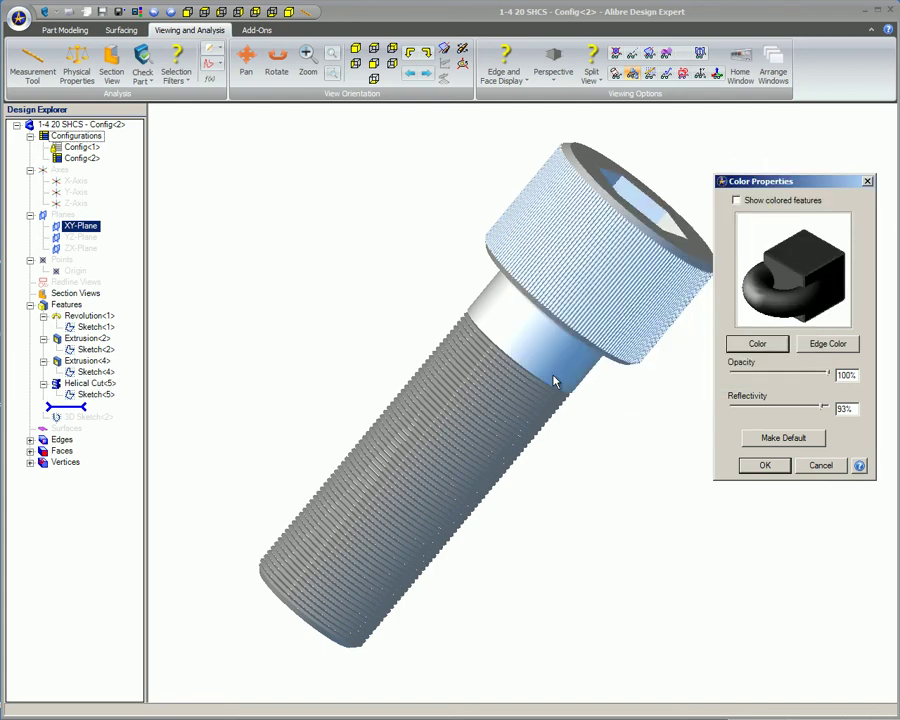
left_click(765, 466)
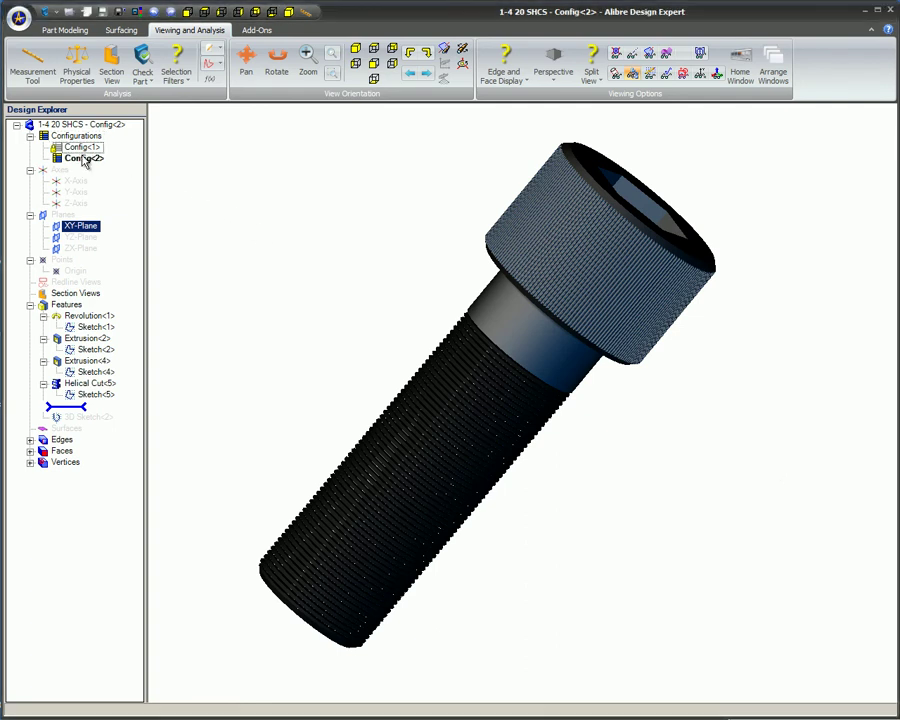
- Compare grey Config<1> with black Config<2>, inspecting the screw head up close
right_click(70, 148)
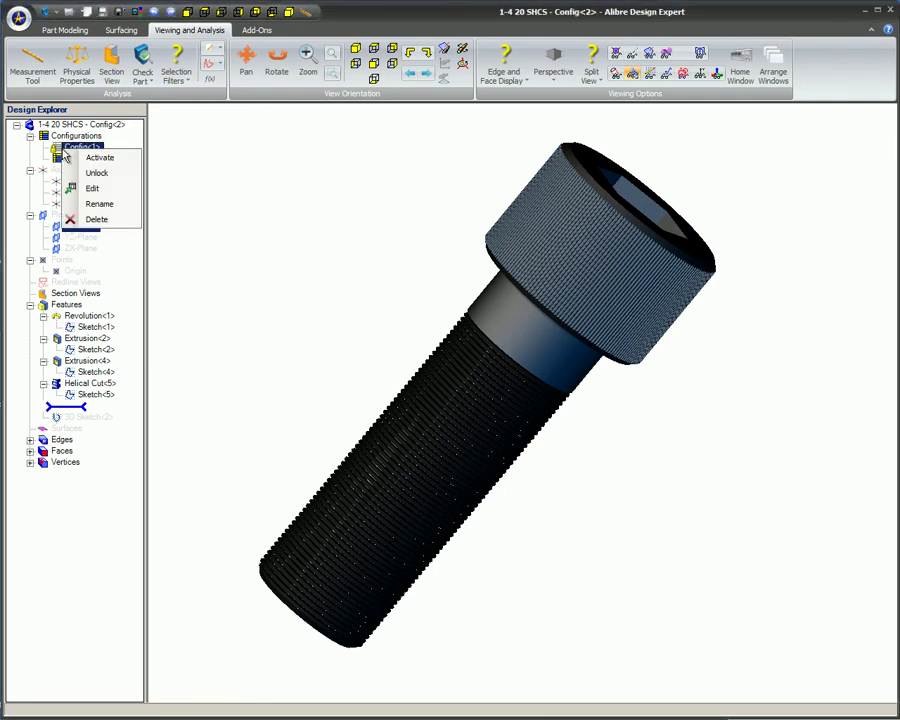
left_click(114, 160)
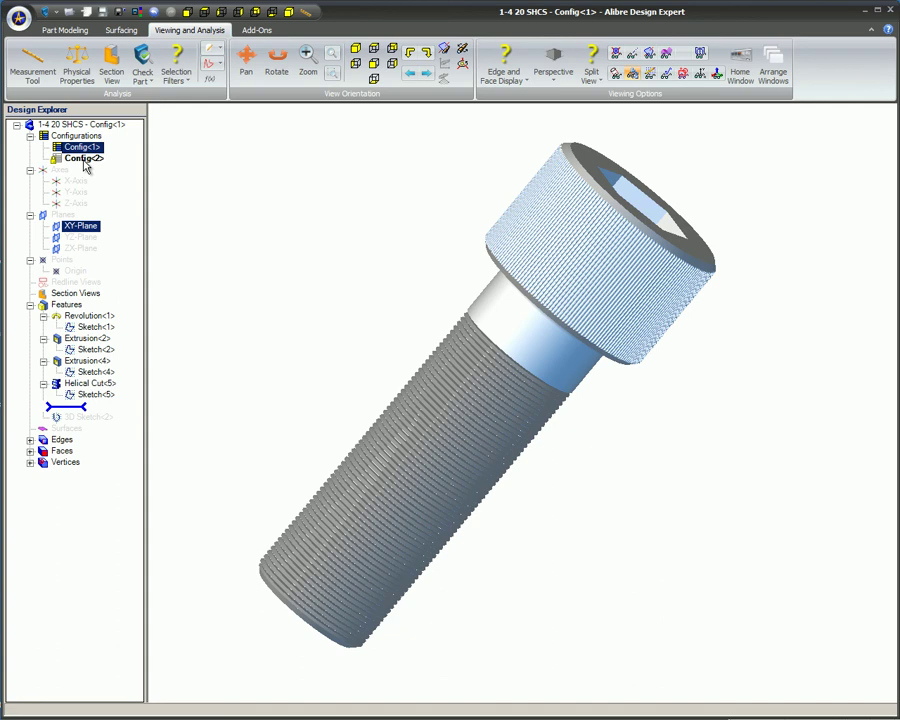
right_click(84, 162)
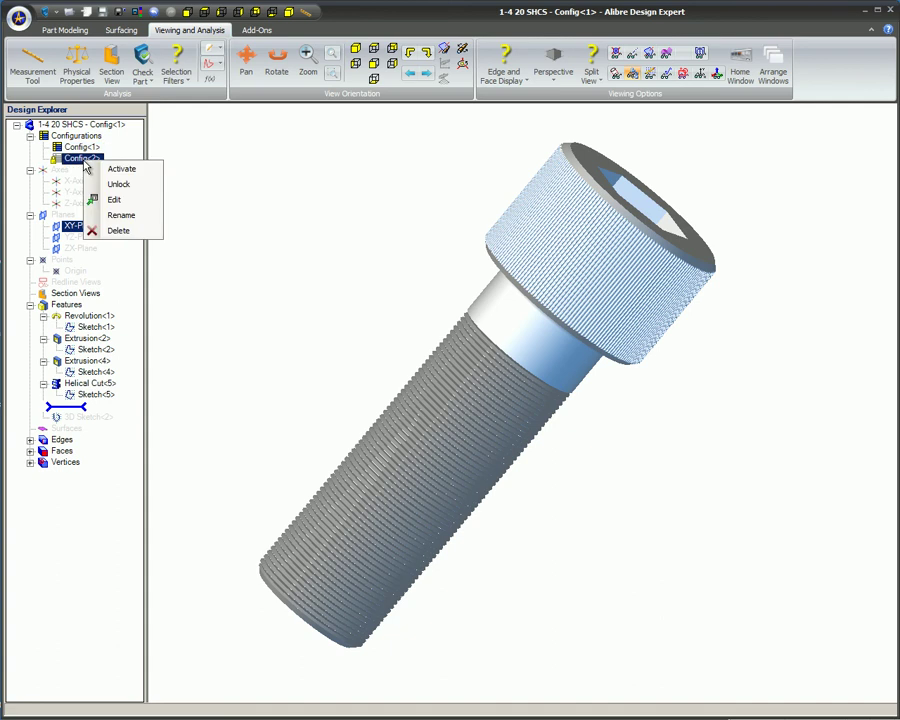
left_click(130, 170)
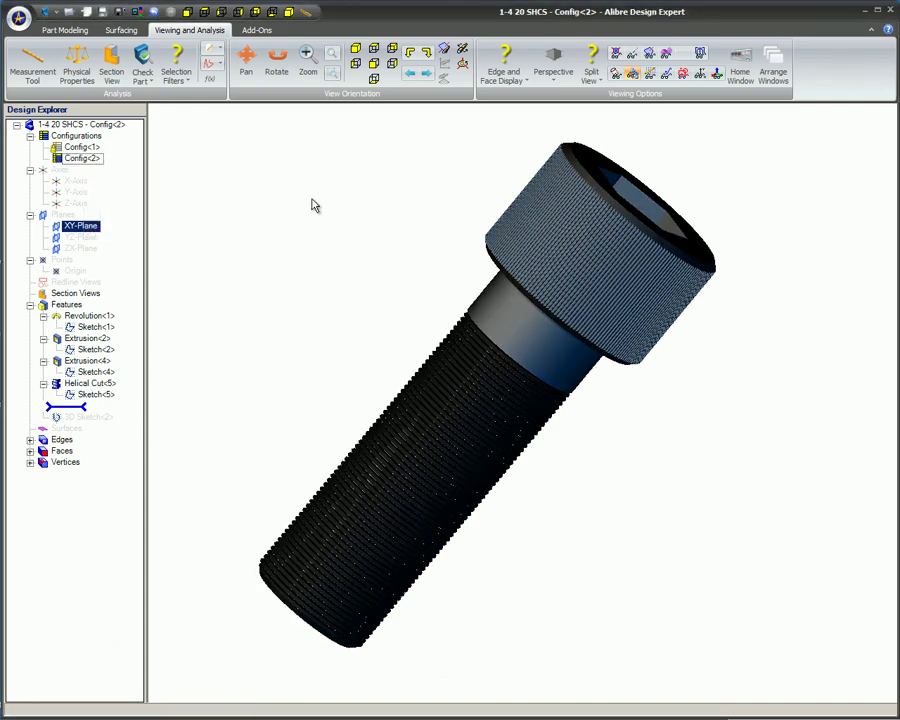
scroll(603, 245, "up", 5)
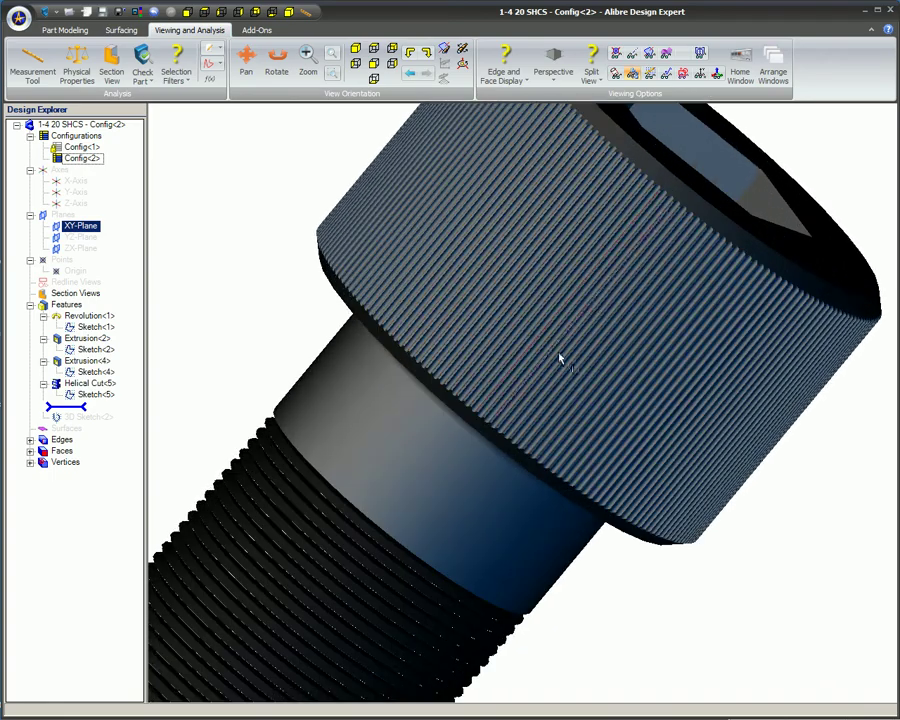
scroll(528, 516, "down", 3)
right_click_drag(528, 516, 622, 567)
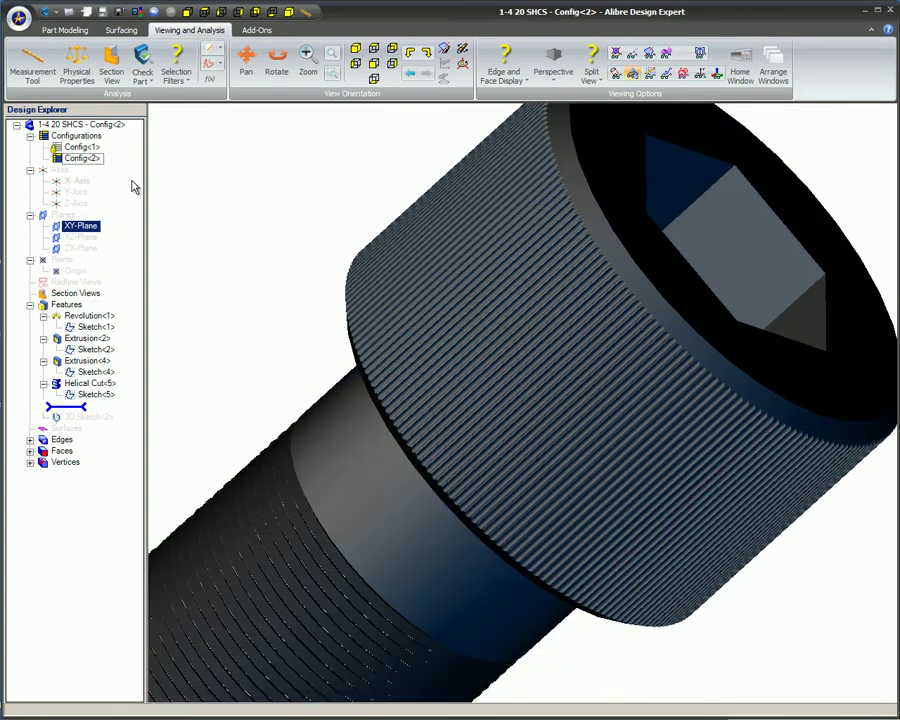
- Reactivate Config<1> to show the screw's original light grey finish
right_click(63, 150)
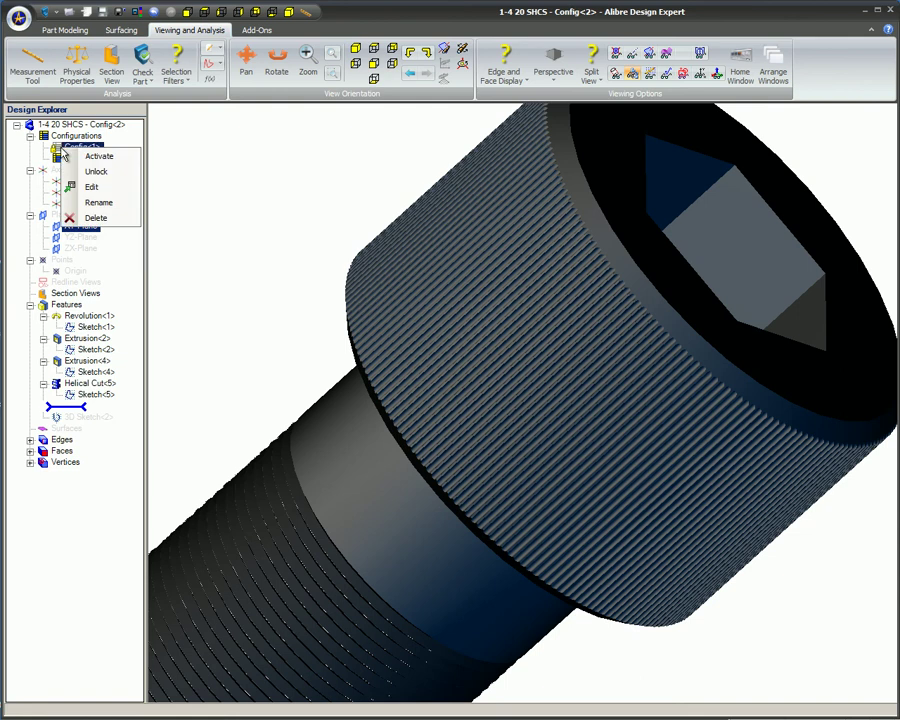
left_click(110, 157)
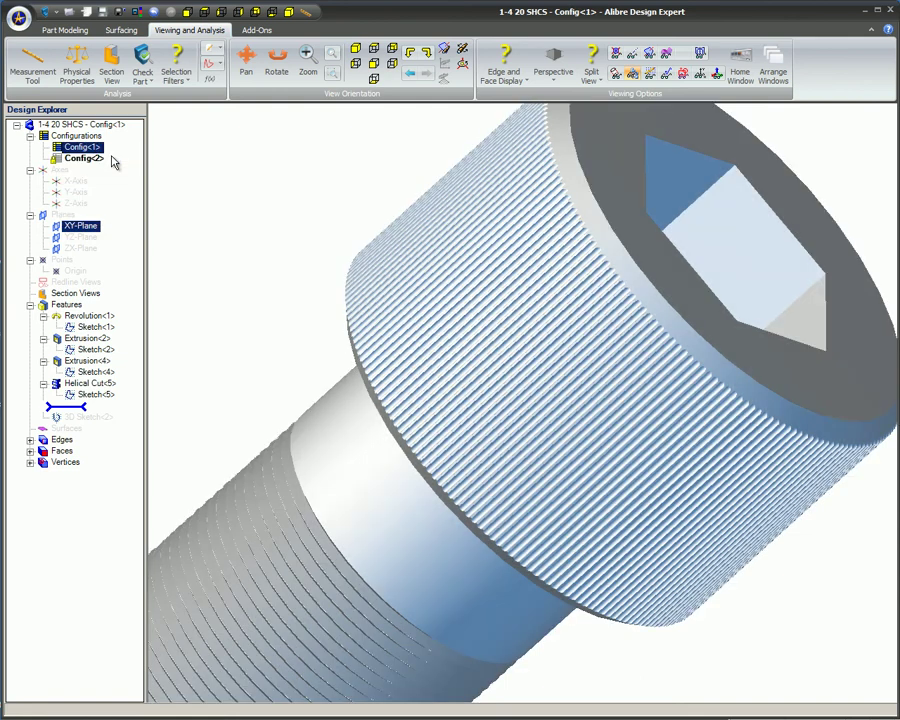
scroll(619, 298, "up", 2)
scroll(619, 298, "down", 4)
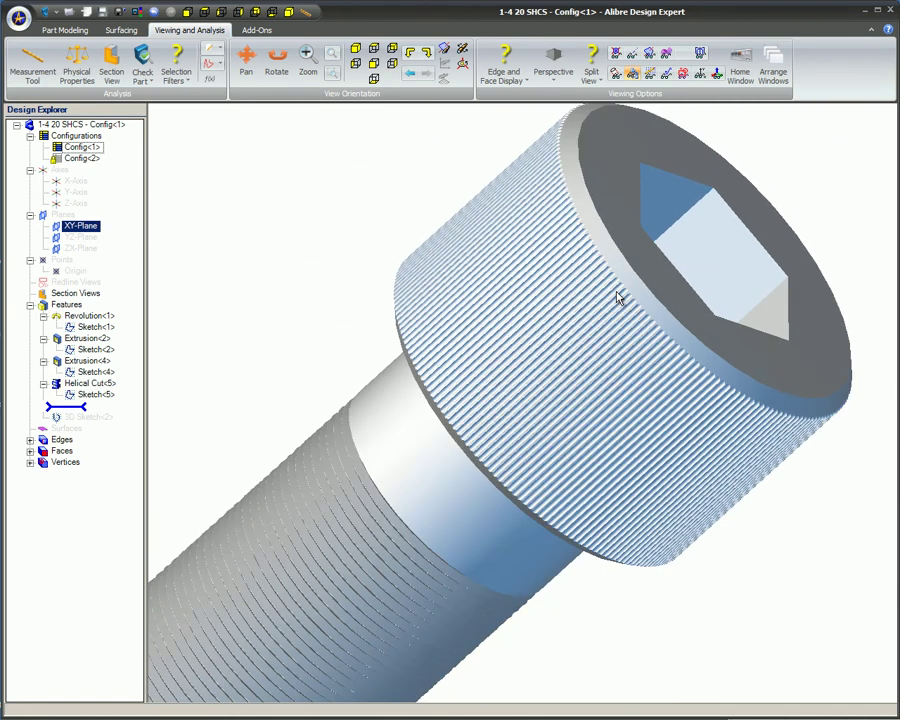